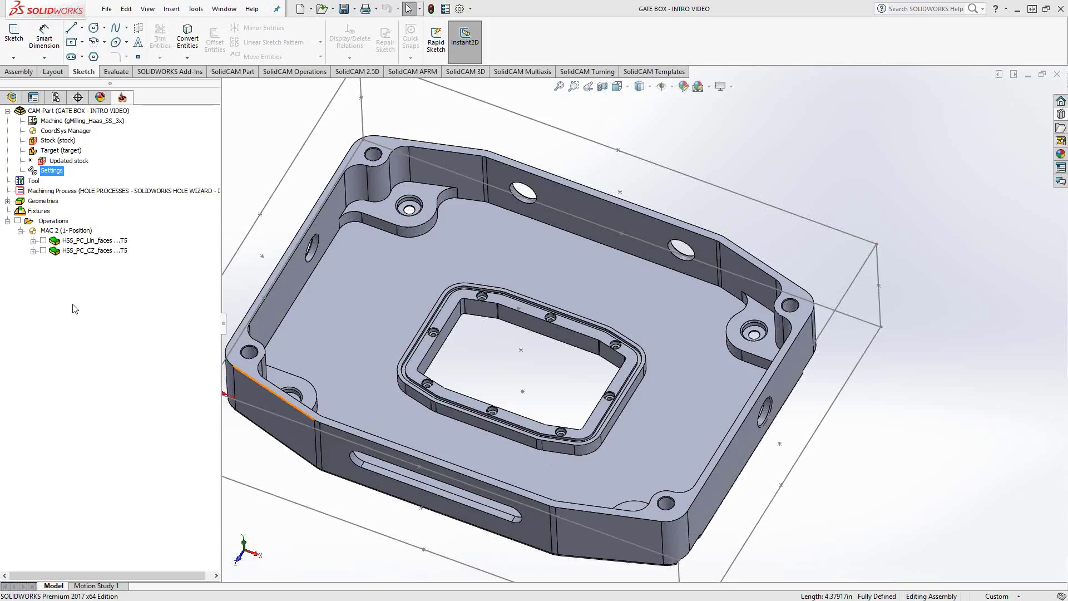
# Step: Review both HSS toolpaths from the other side of the model, then hide them
pyautogui.click(44, 242)
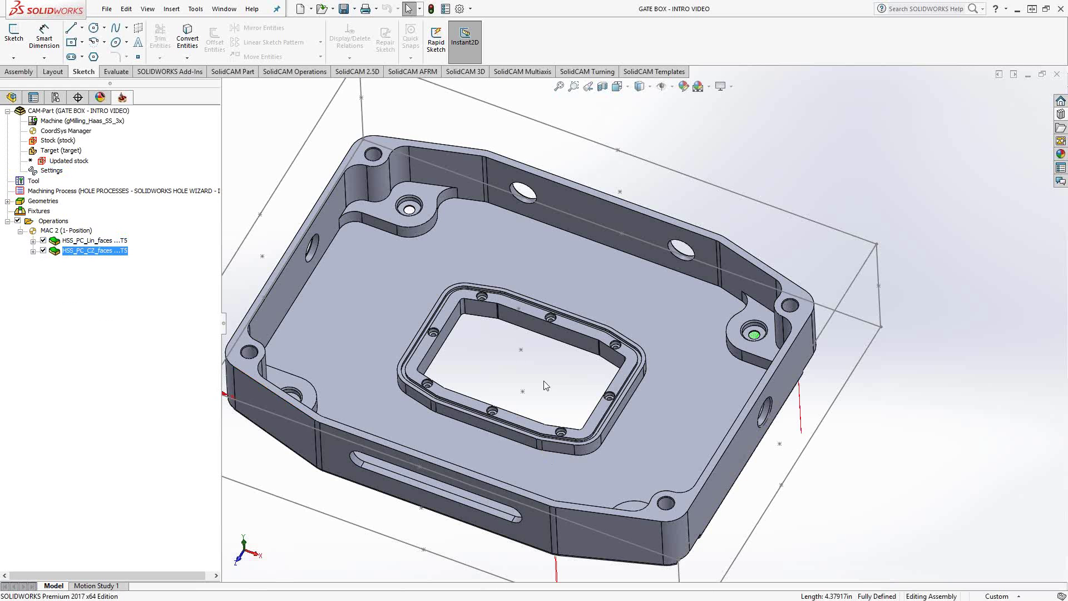
pyautogui.moveTo(547, 387)
pyautogui.mouseDown(button='middle')
pyautogui.moveTo(565, 285)
pyautogui.moveTo(474, 276)
pyautogui.mouseUp(button='middle')
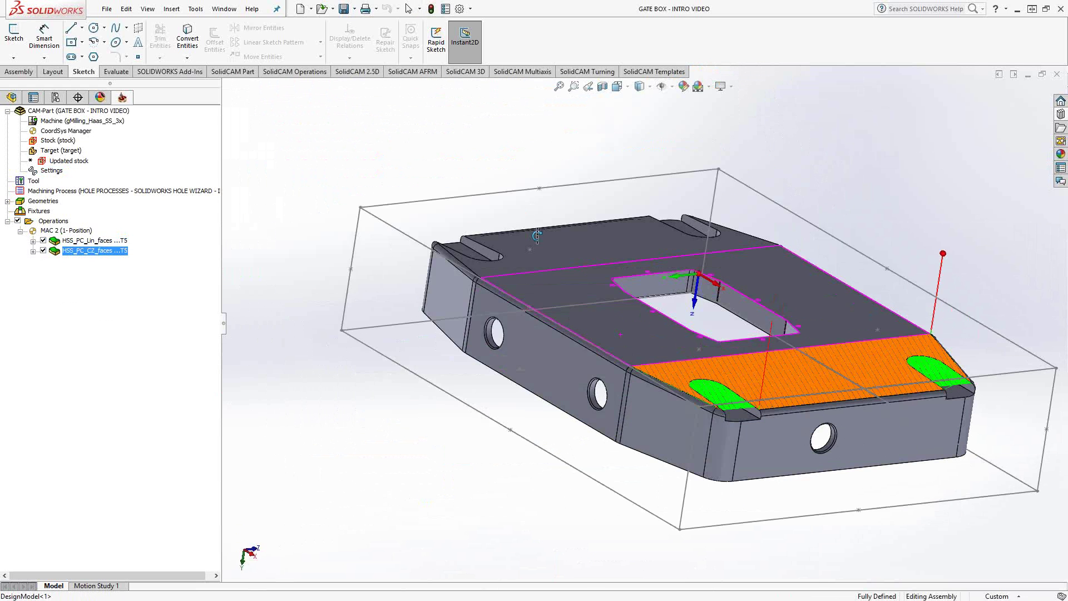
pyautogui.click(45, 241)
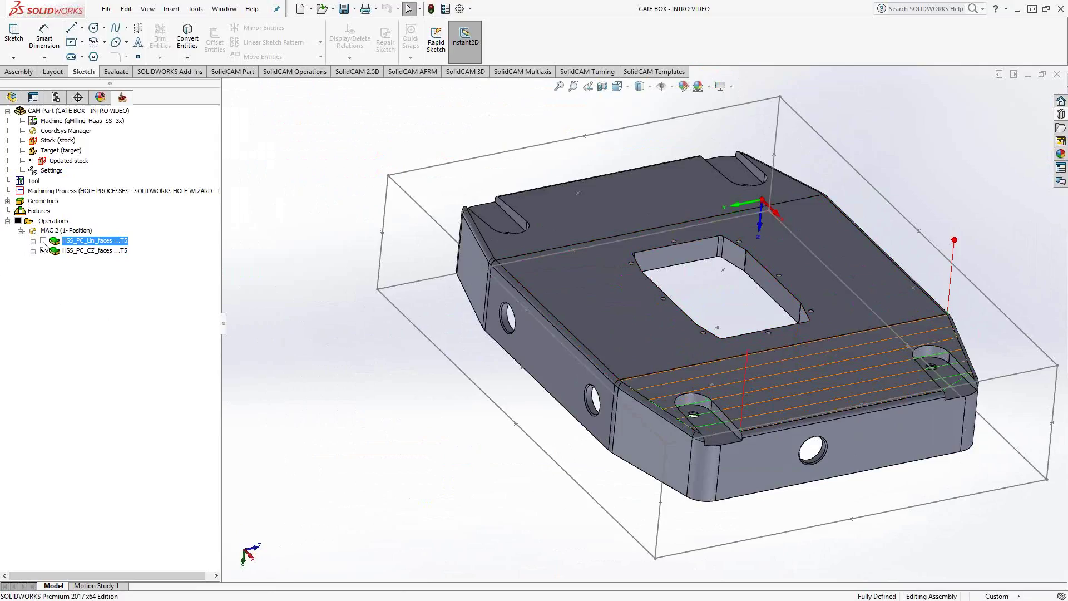
pyautogui.click(45, 251)
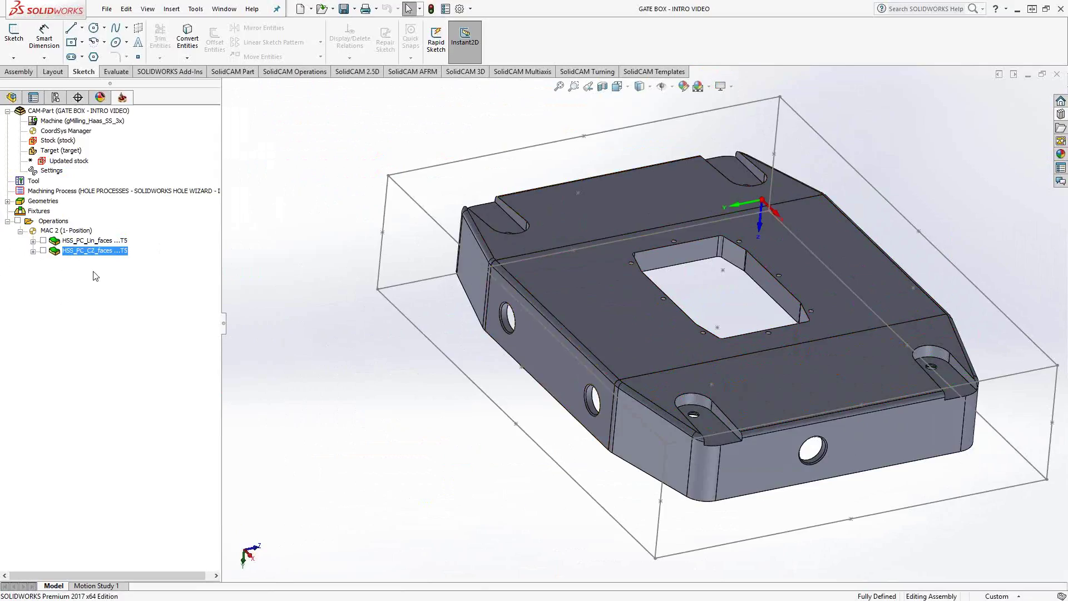
# Step: Save both selected HSS operations as process template 'HSS test', including tool data
pyautogui.keyDown('shift'); pyautogui.click(81, 241); pyautogui.keyUp('shift')
pyautogui.rightClick(81, 244)
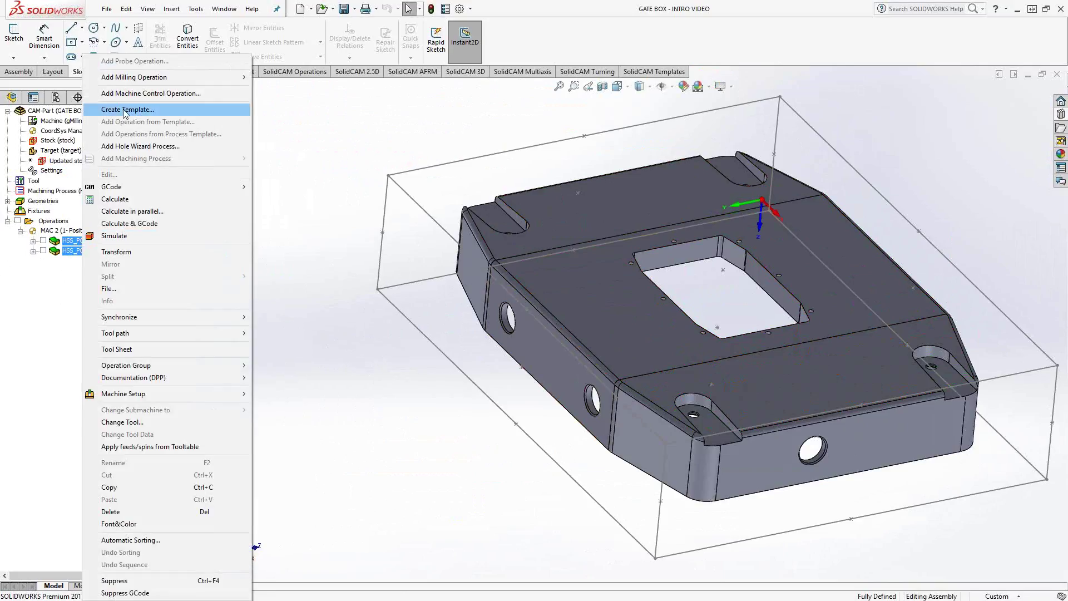
pyautogui.click(125, 114)
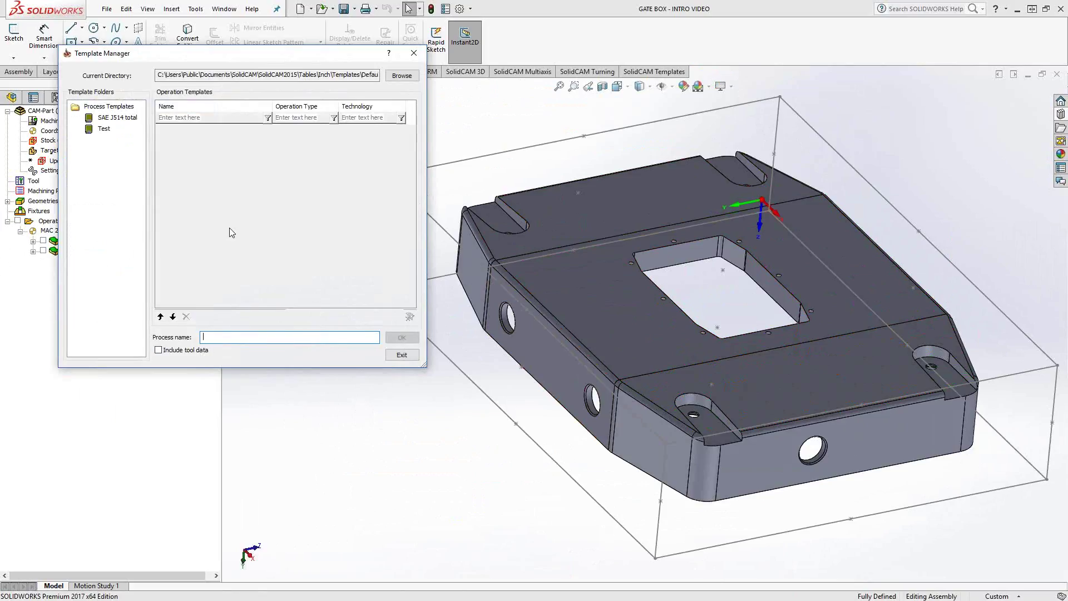
pyautogui.write('HSS ')
pyautogui.write('test')
pyautogui.click(158, 350)
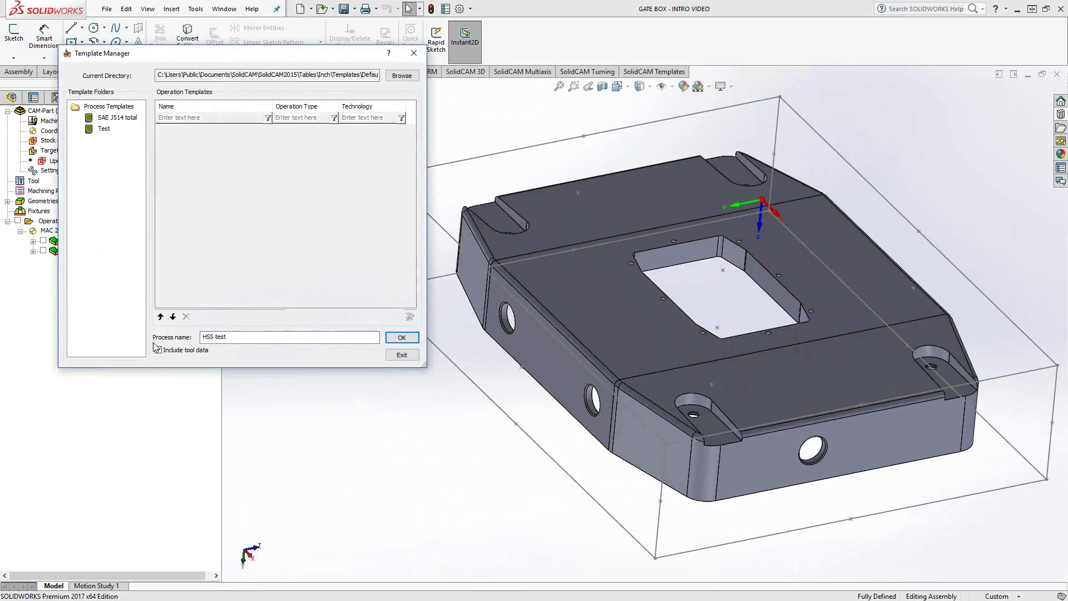
pyautogui.click(402, 338)
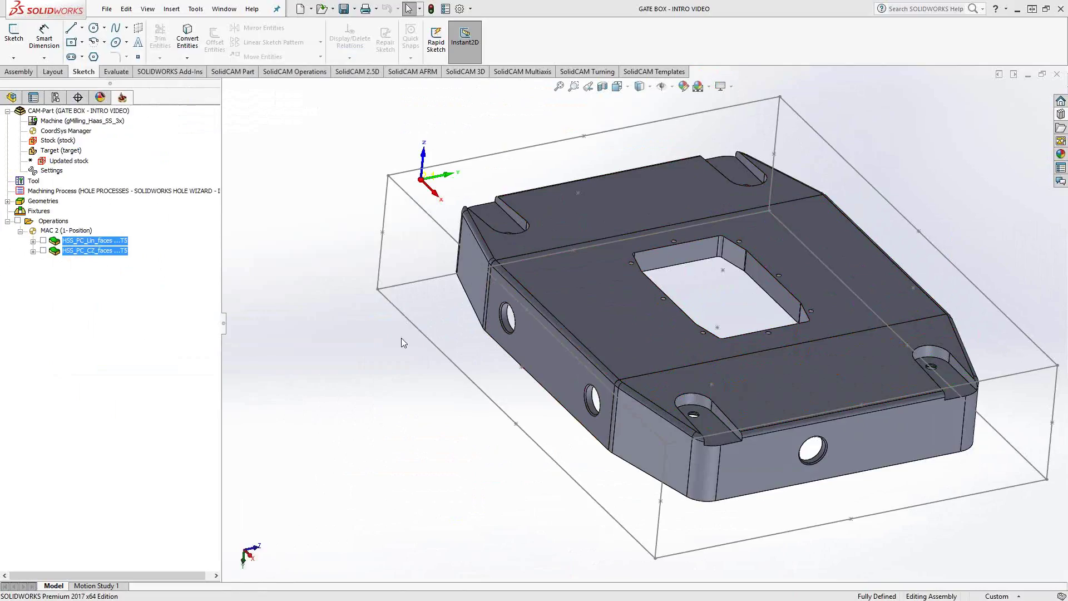
# Step: Add the 'HSS test' template operations below the constant-Z operation, accepting Template Common Data
pyautogui.click(95, 252)
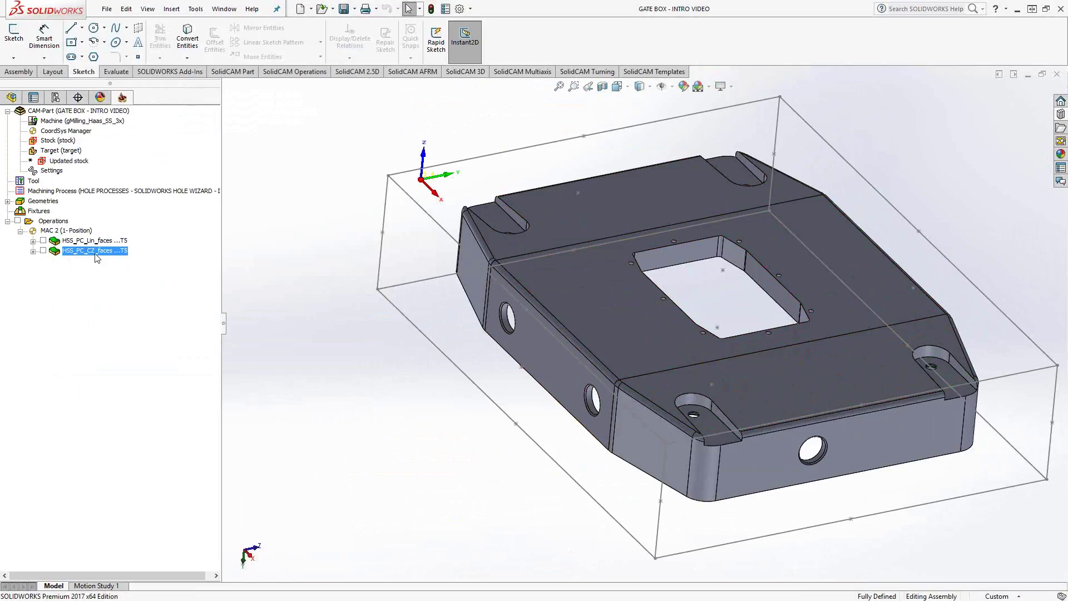
pyautogui.rightClick(84, 252)
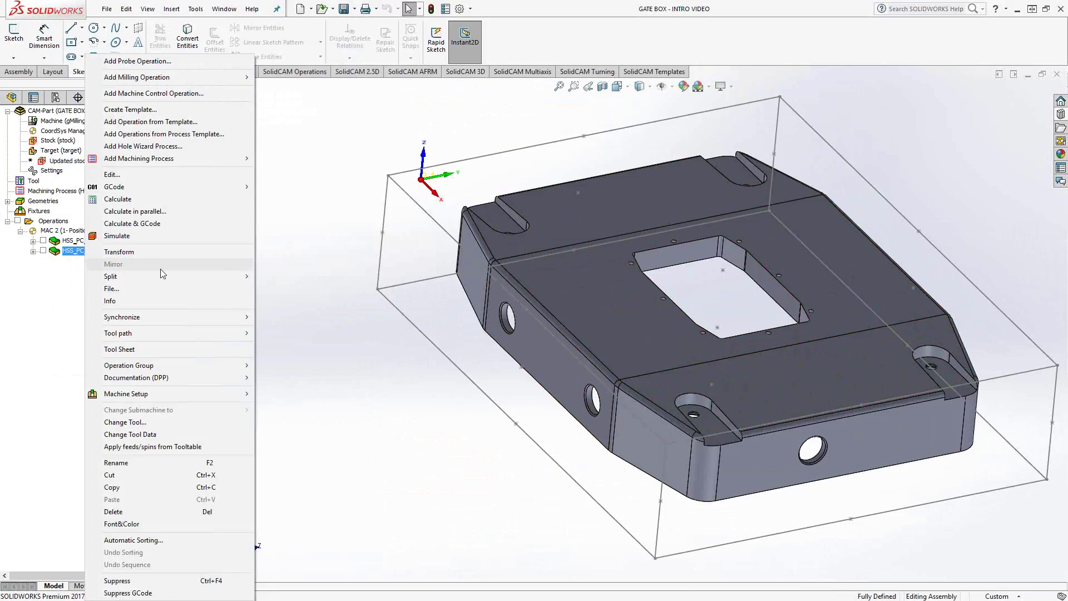
pyautogui.click(132, 135)
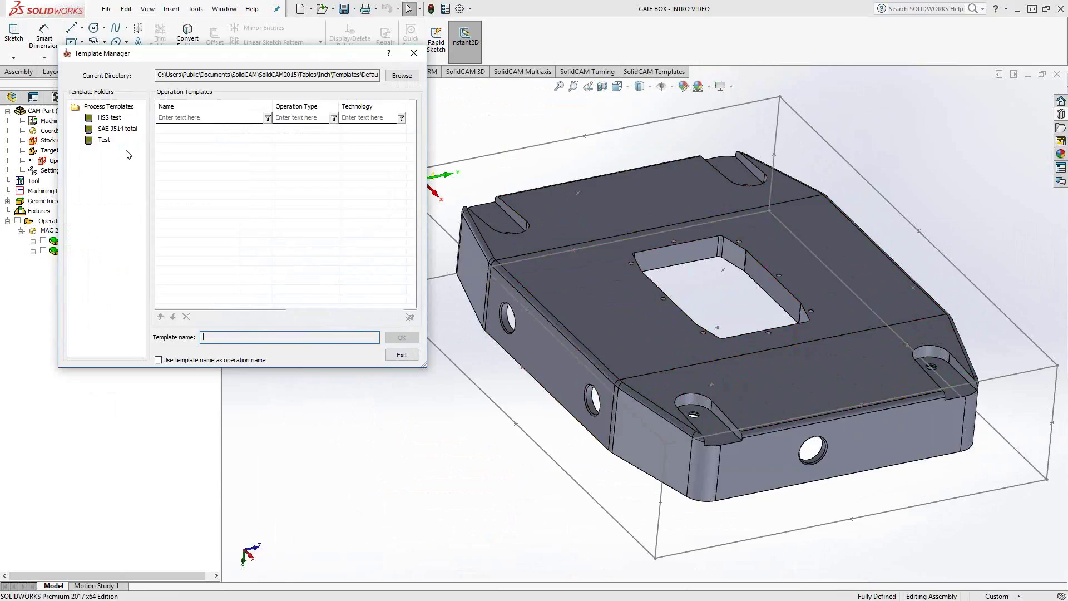
pyautogui.click(109, 118)
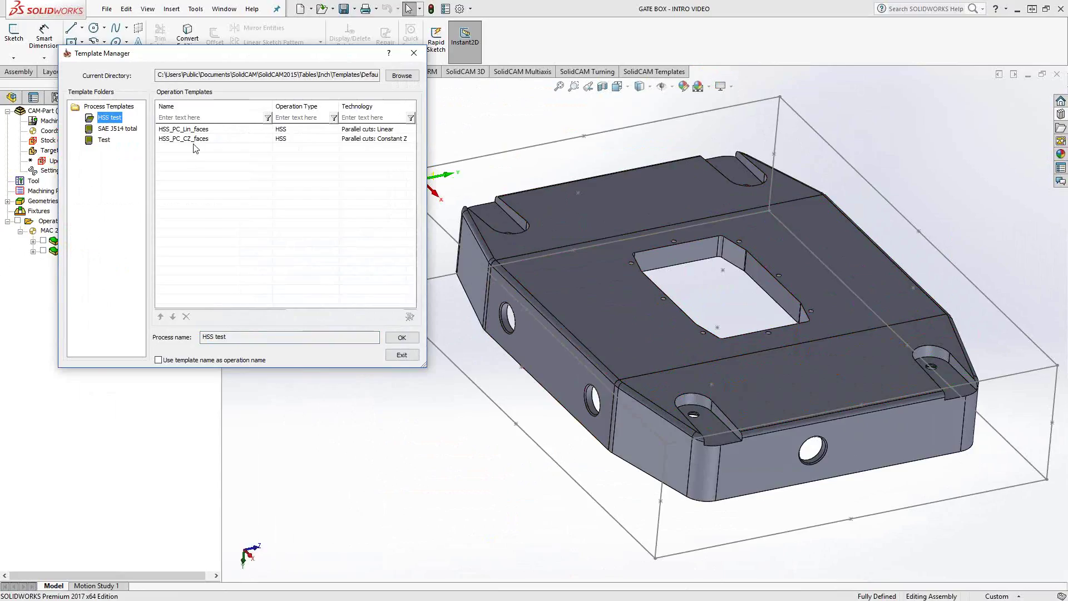
pyautogui.click(402, 339)
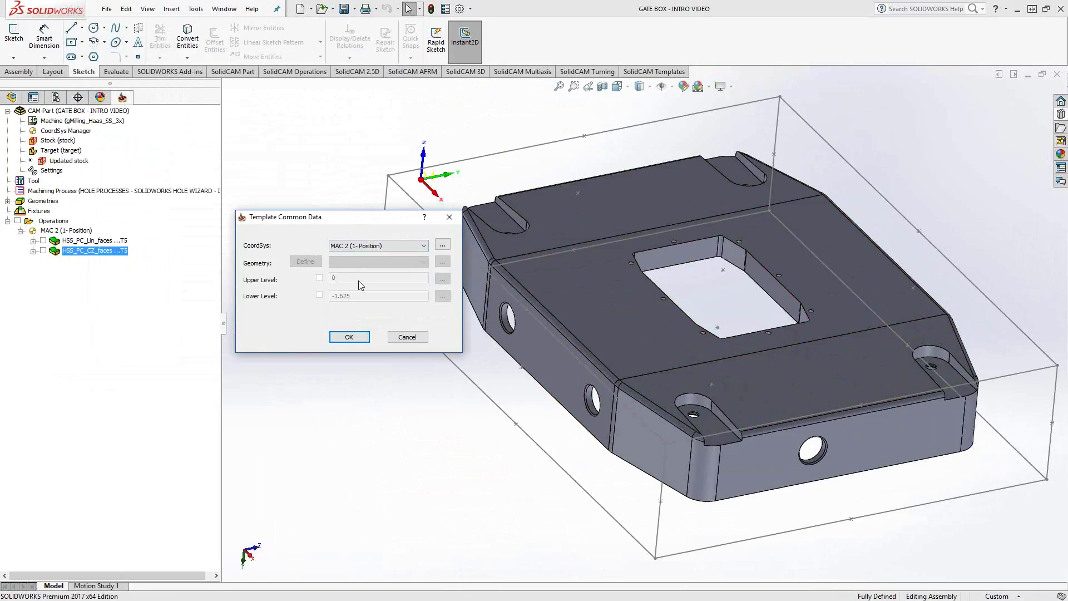
pyautogui.click(349, 337)
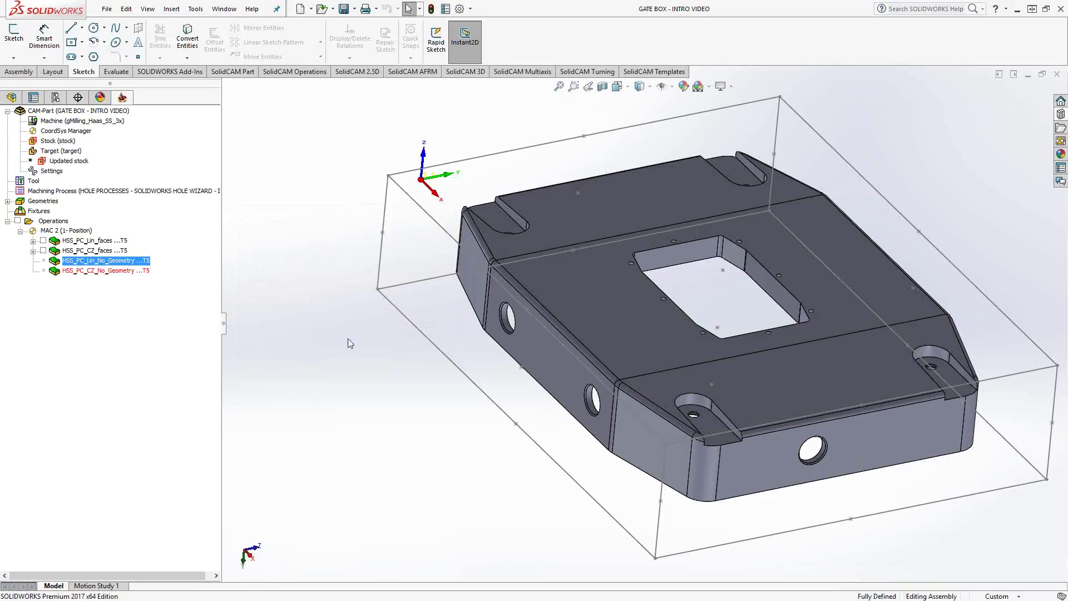
# Step: Set the part's top face as the new linear HSS operation's drive surface
pyautogui.doubleClick(114, 264)
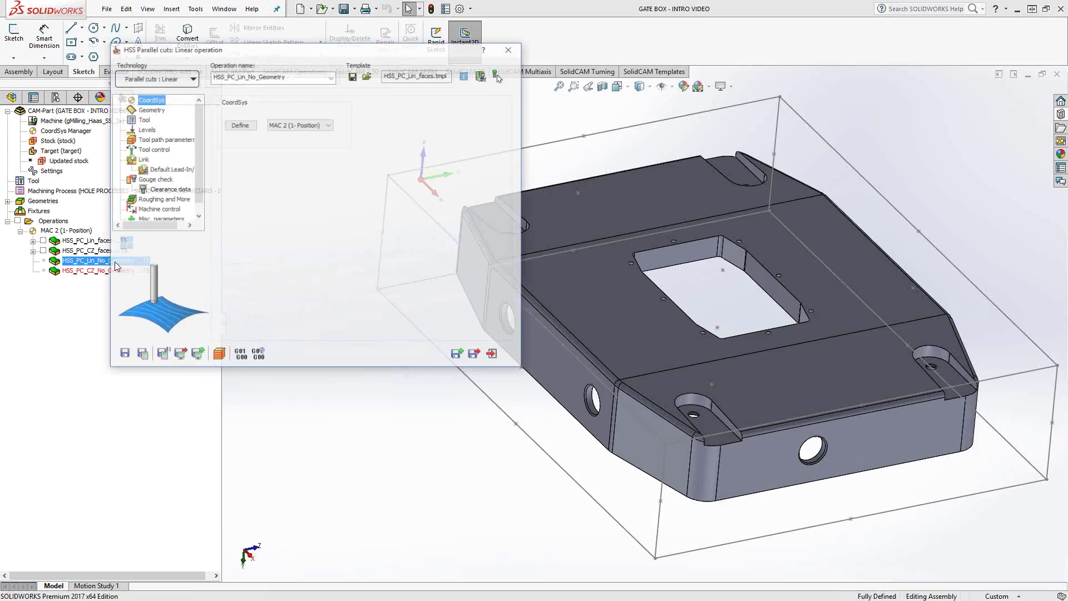
pyautogui.click(144, 110)
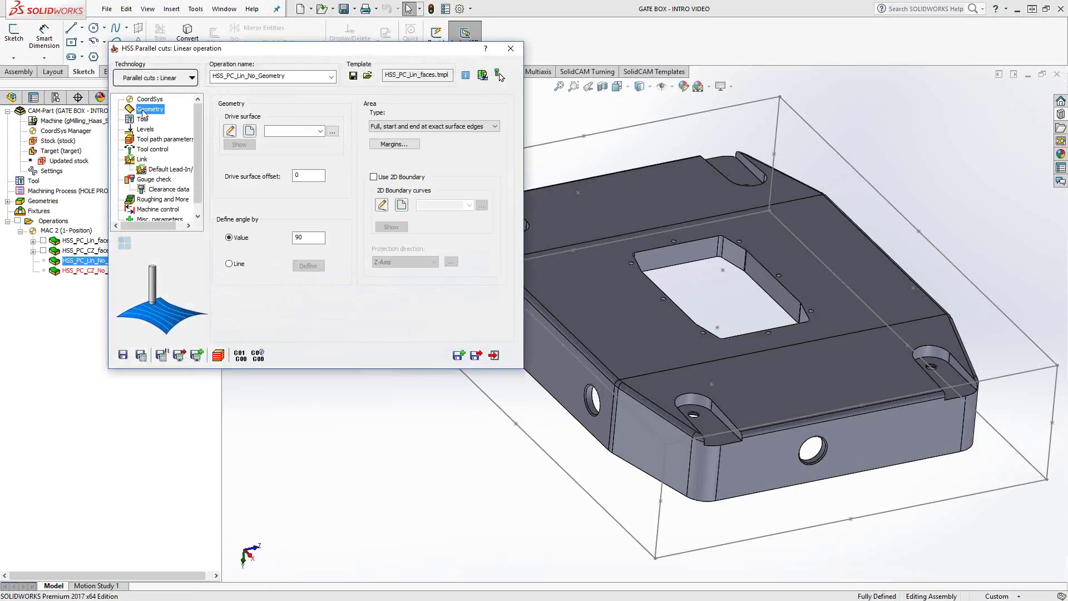
pyautogui.click(248, 131)
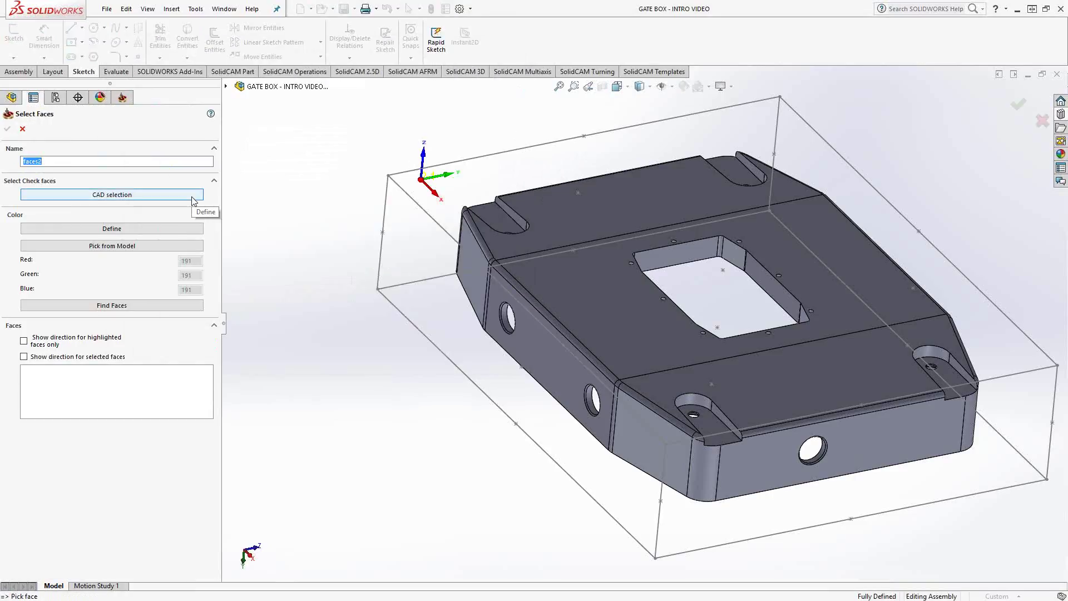
pyautogui.click(563, 207)
pyautogui.click(7, 128)
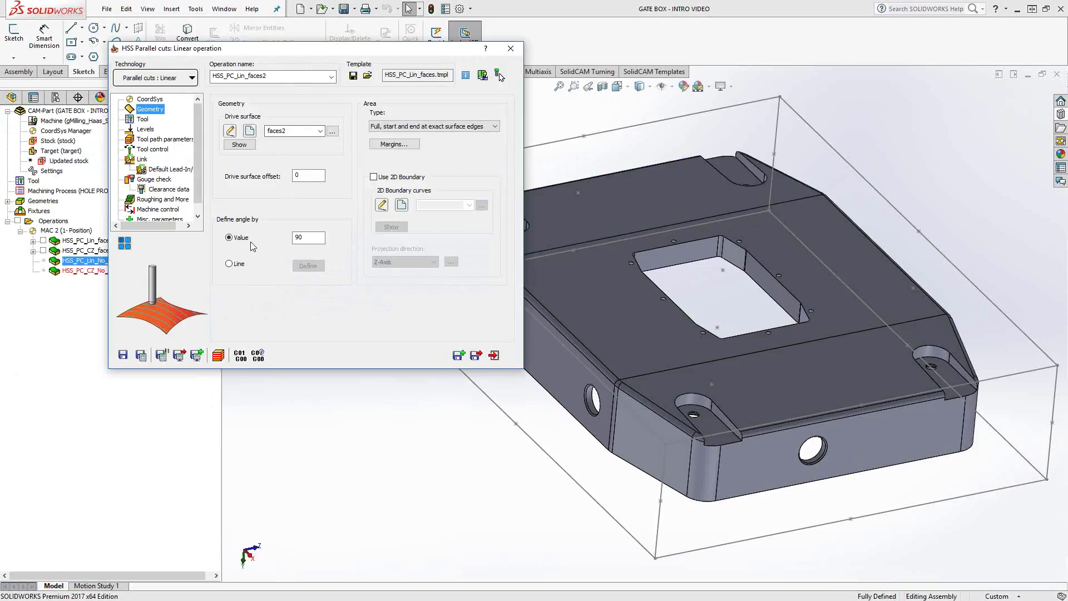
pyautogui.click(124, 355)
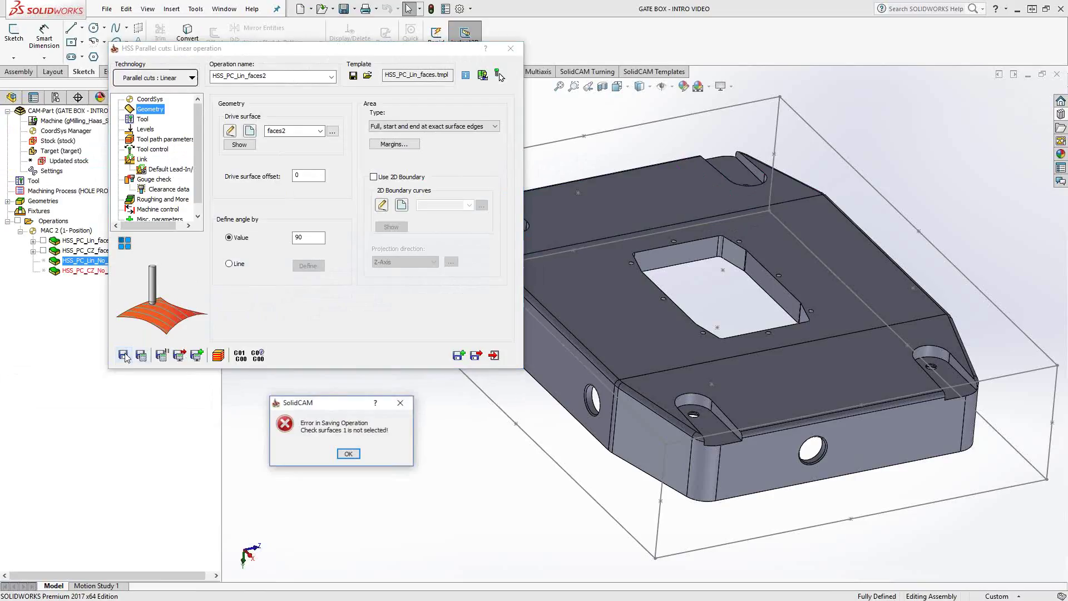
pyautogui.click(349, 454)
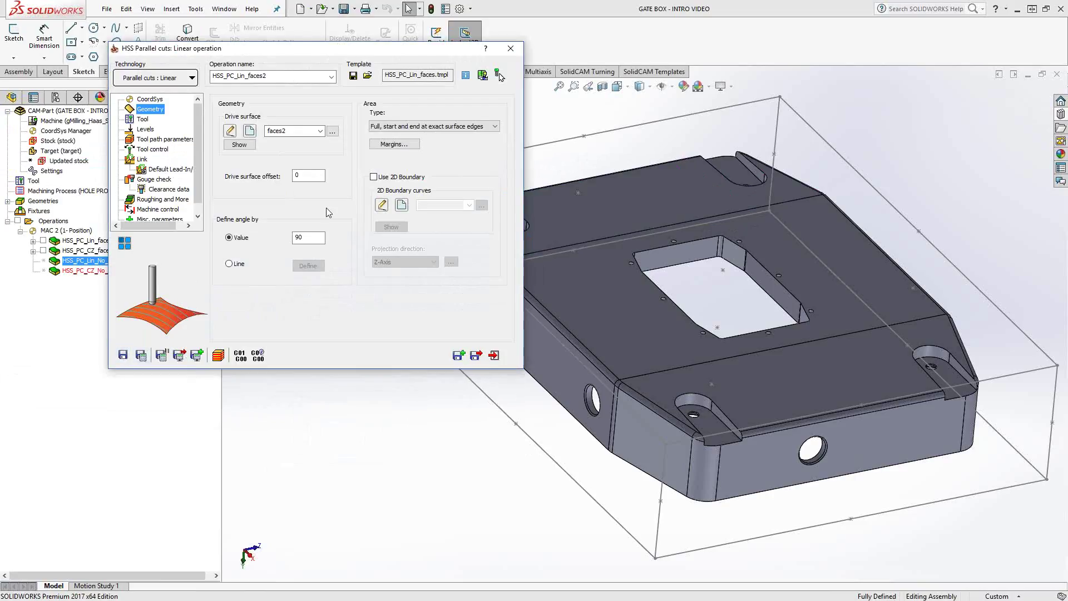
# Step: Use all faces adjacent to the drive faces as check surfaces, then save and calculate
pyautogui.click(158, 180)
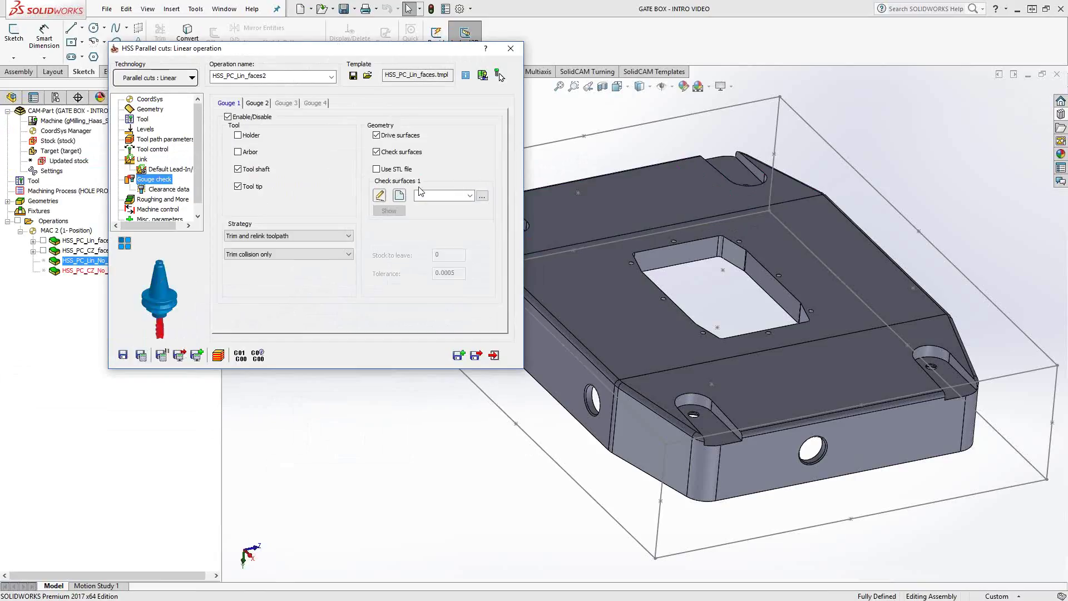
pyautogui.click(399, 196)
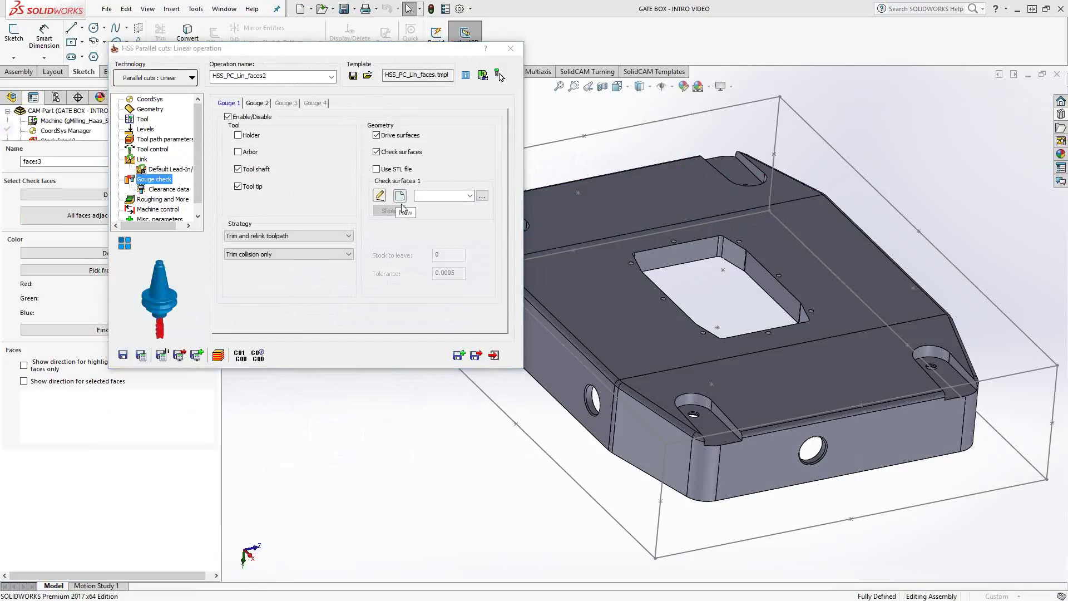
pyautogui.click(131, 215)
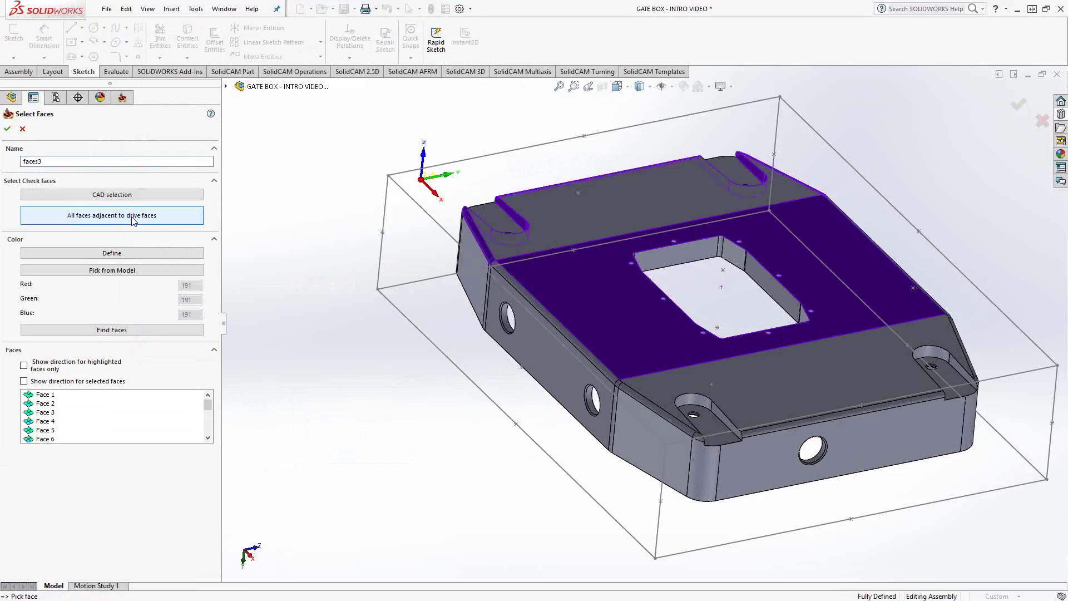
pyautogui.click(7, 129)
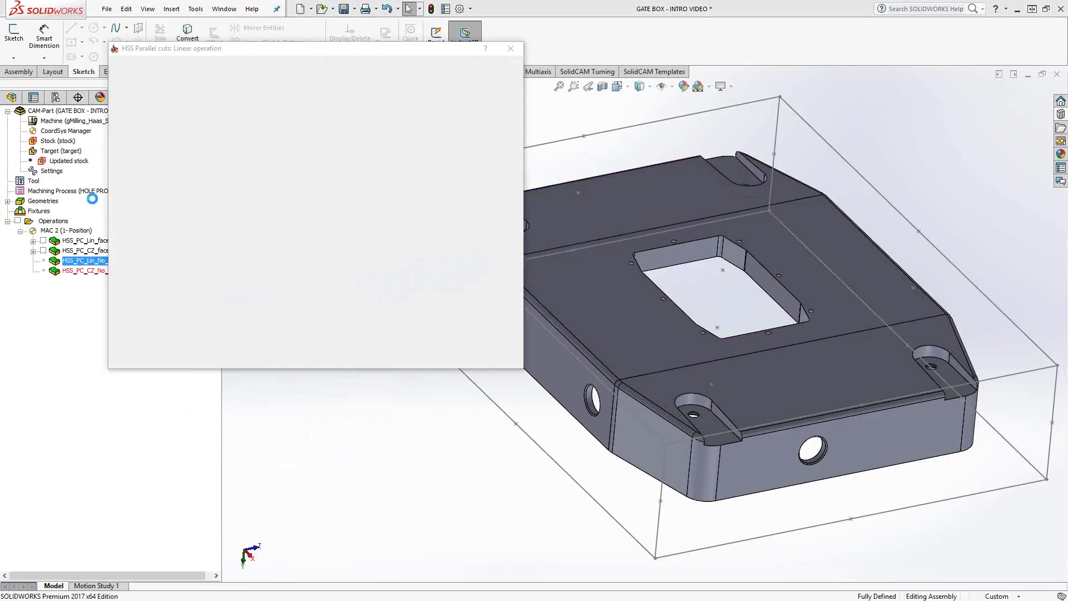
pyautogui.click(498, 75)
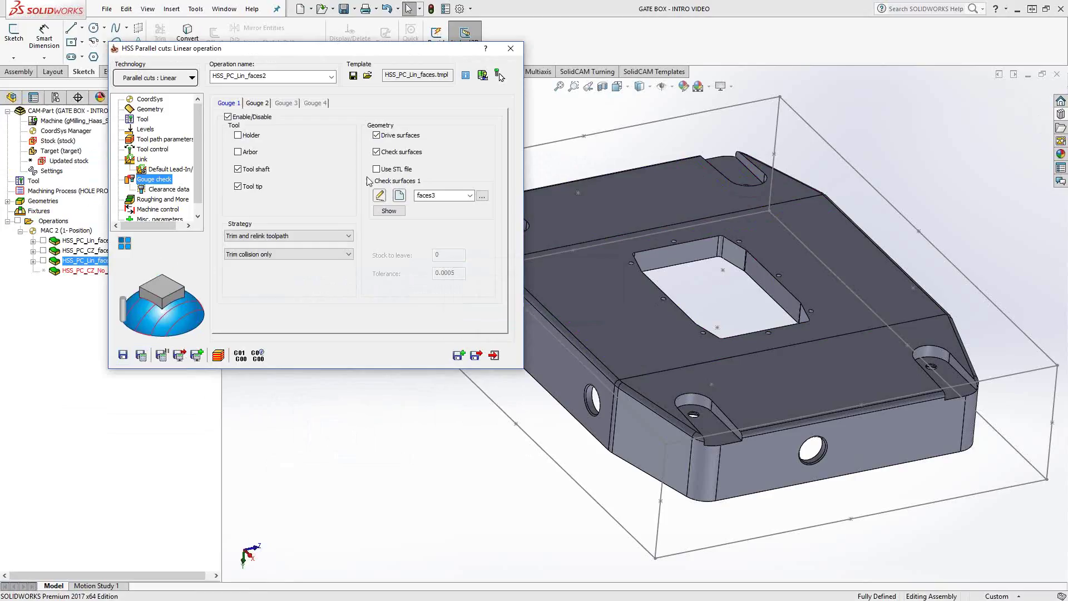
pyautogui.click(512, 48)
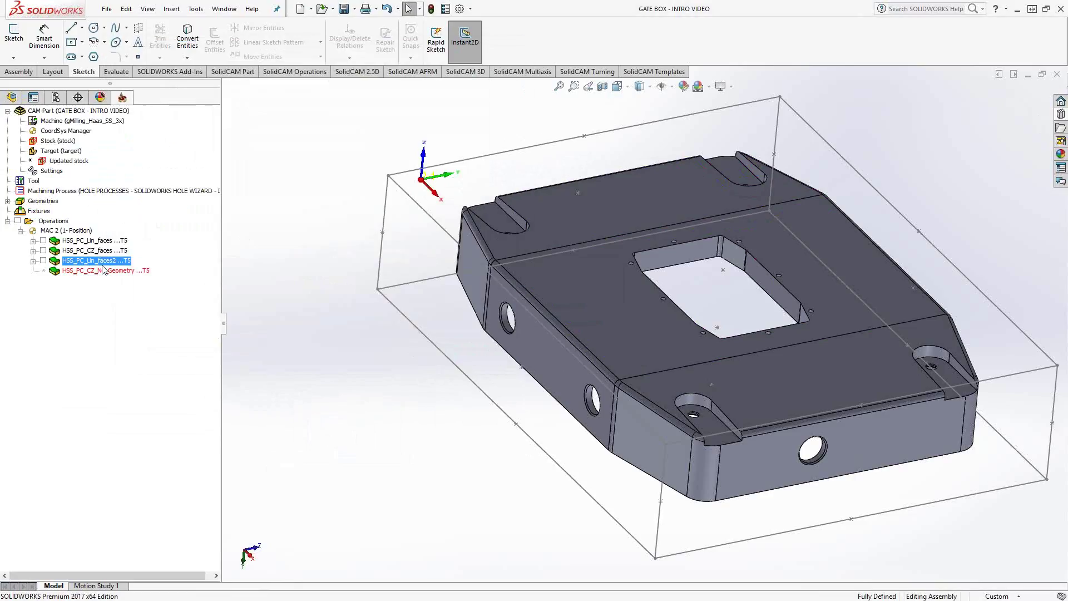
# Step: Set faces2 as the drive surface of HSS_PC_CZ_No_Geometry
pyautogui.click(101, 270)
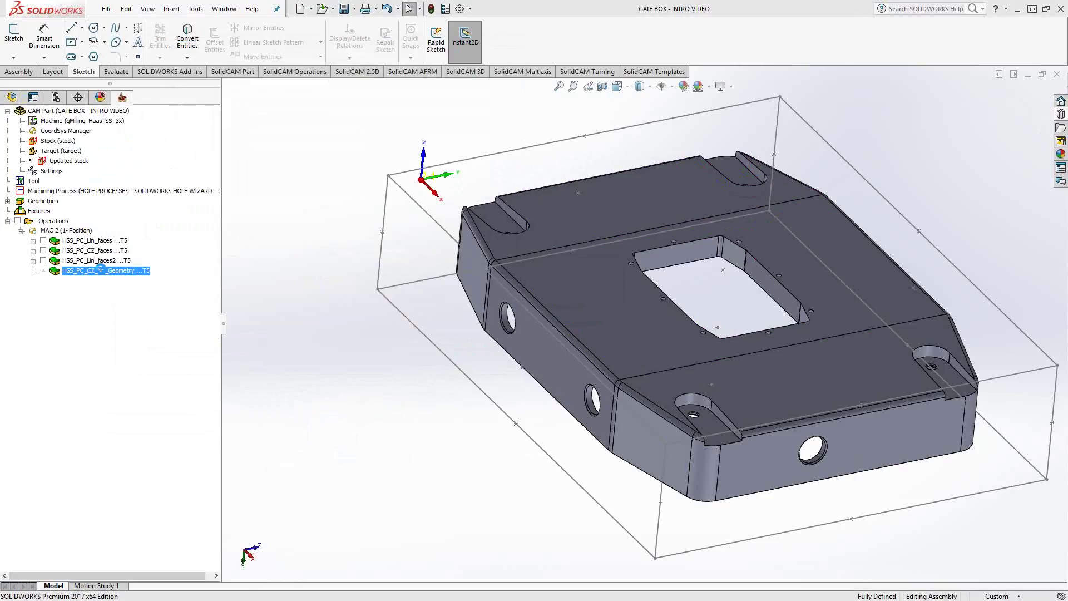
pyautogui.doubleClick(101, 269)
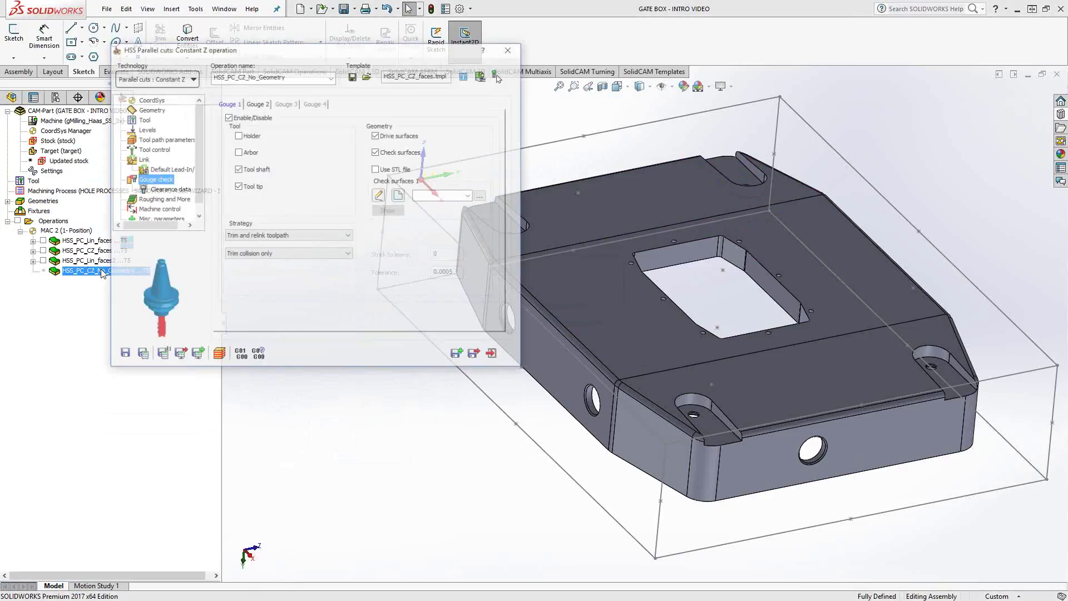
pyautogui.click(151, 110)
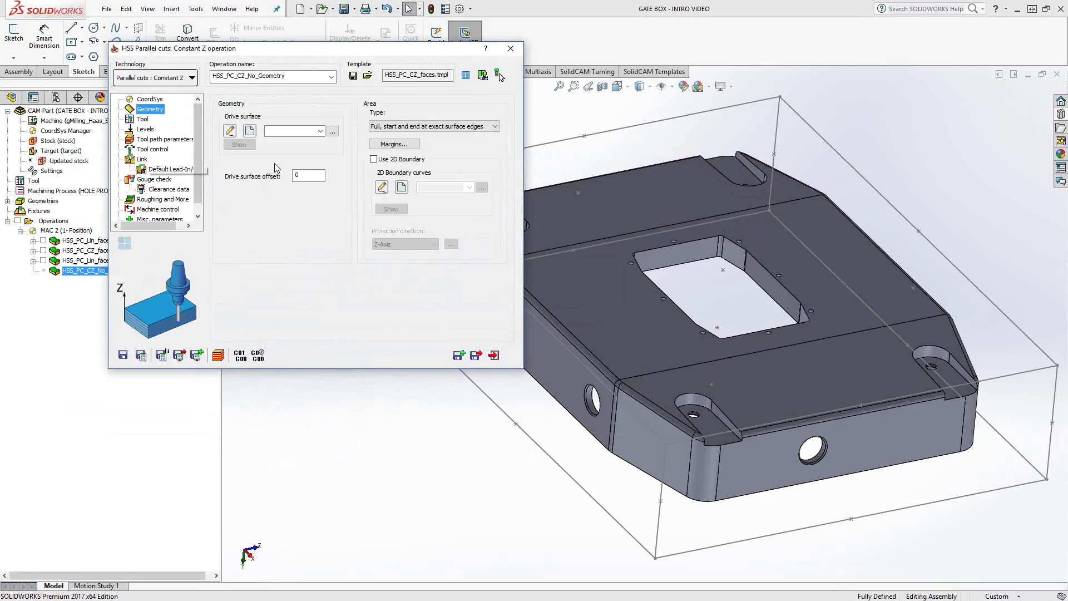
pyautogui.click(319, 130)
pyautogui.click(290, 158)
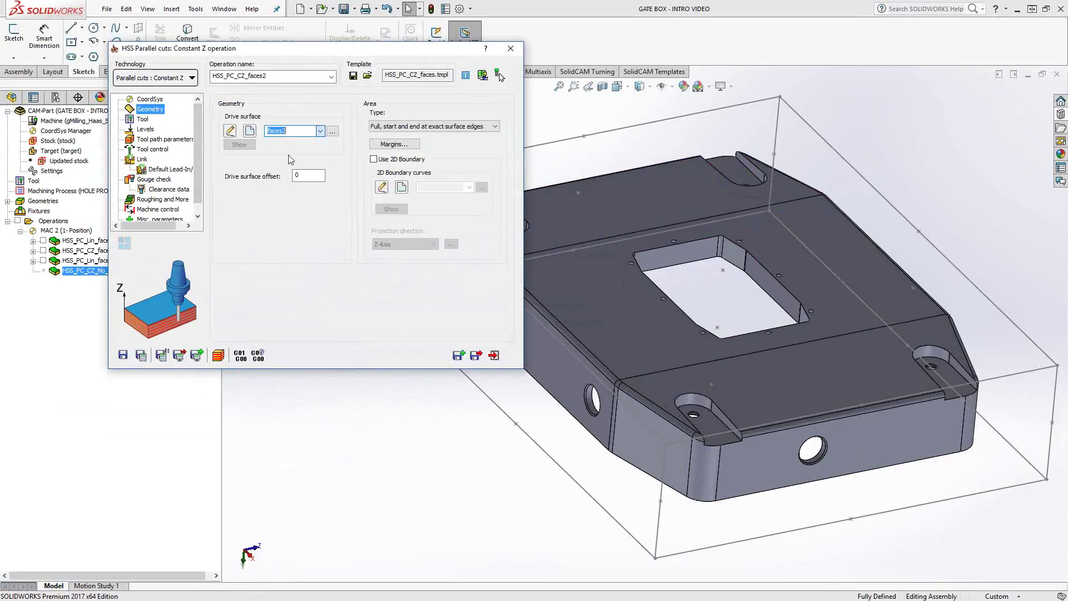
# Step: Choose faces3 as the check surfaces and save the constant-Z operation
pyautogui.click(157, 181)
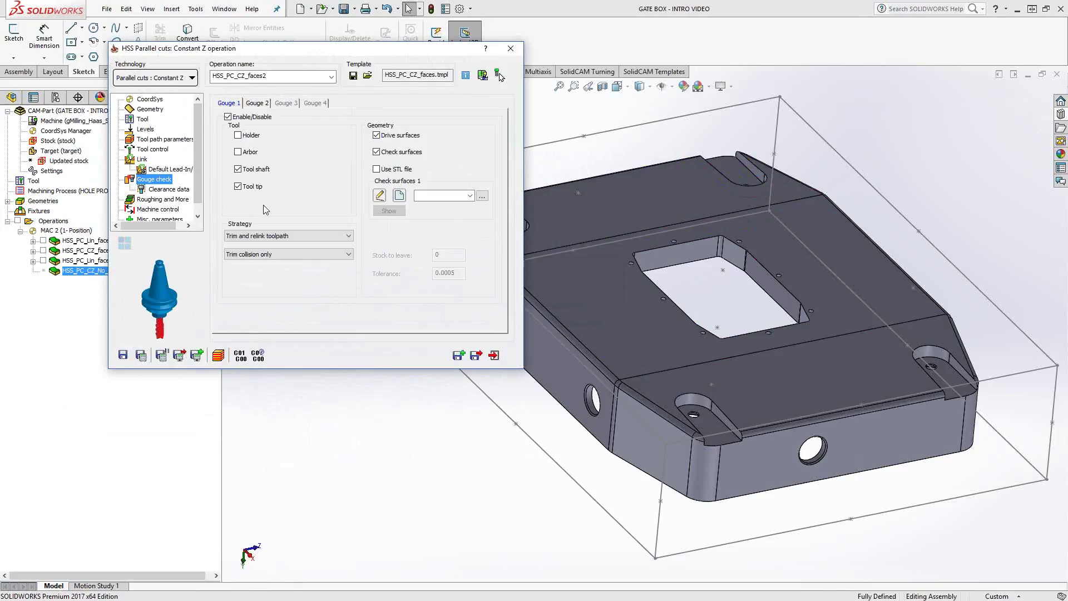
pyautogui.click(451, 198)
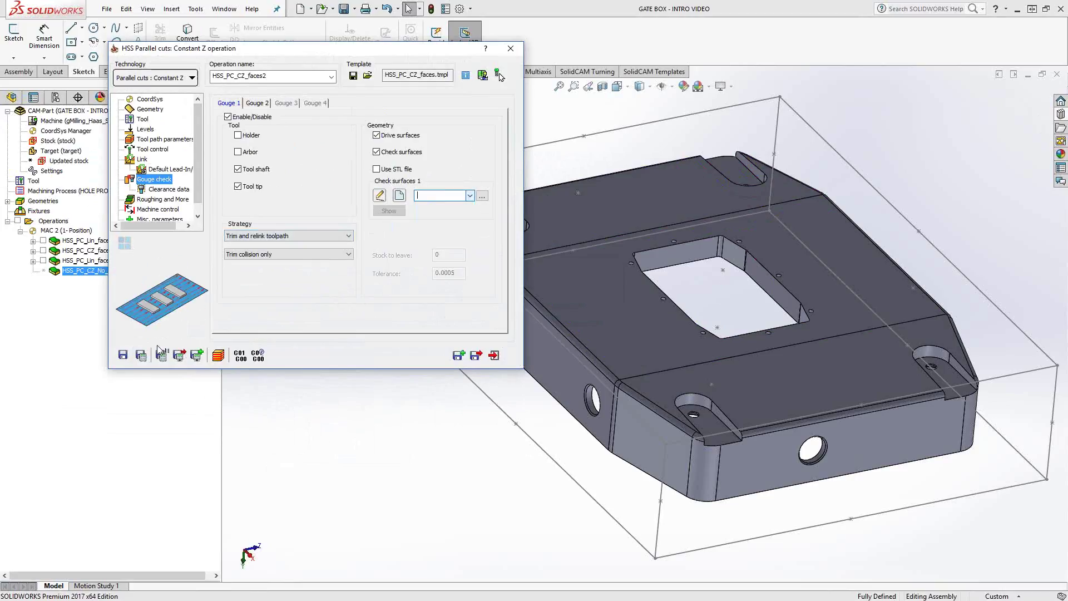
pyautogui.click(122, 355)
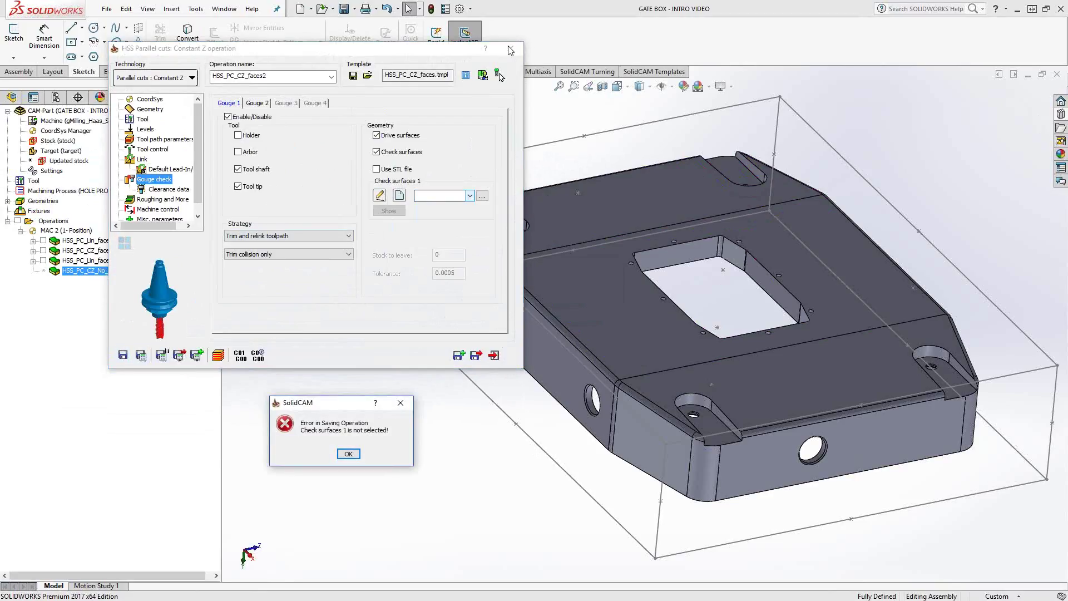
pyautogui.click(348, 453)
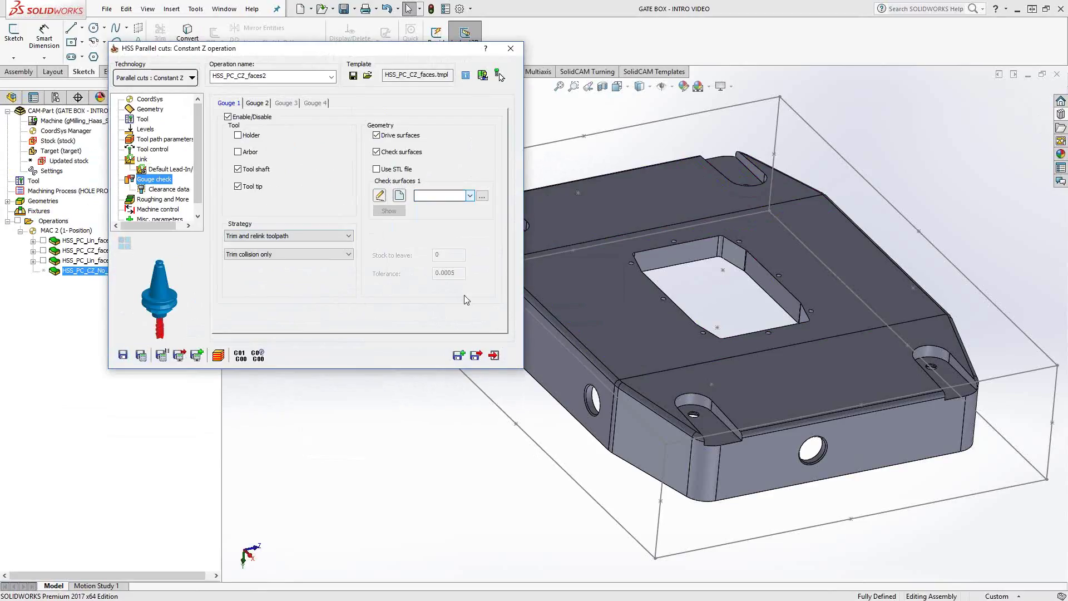
pyautogui.click(471, 196)
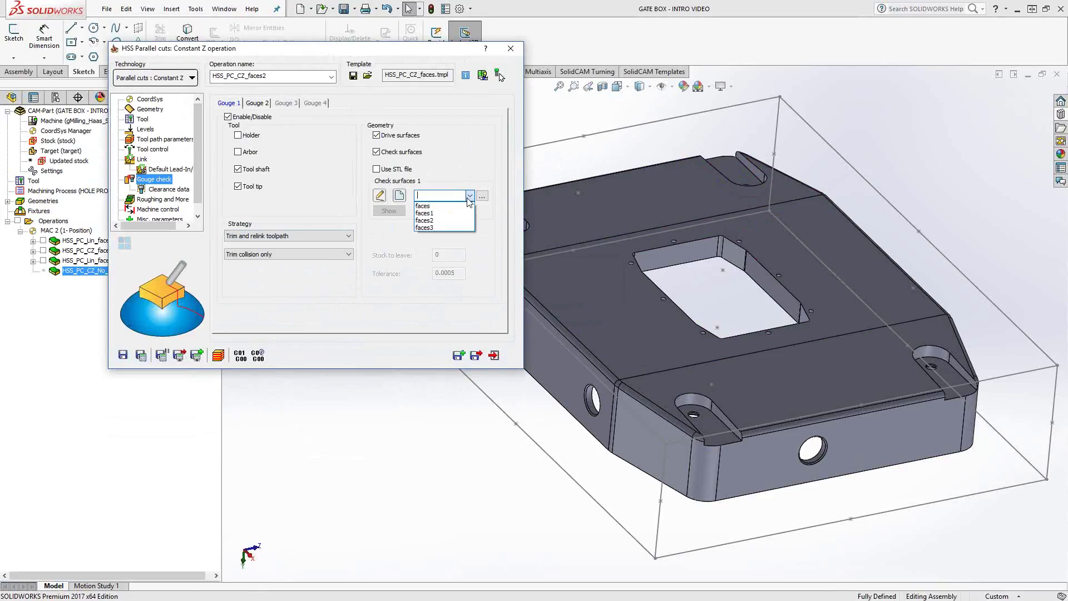
pyautogui.click(437, 230)
pyautogui.click(141, 355)
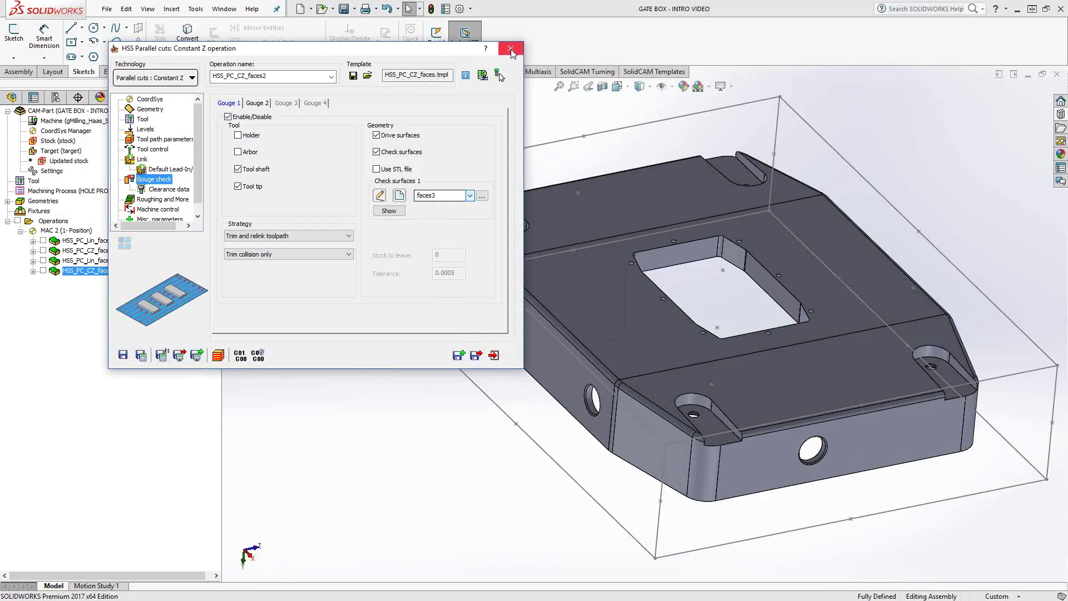
pyautogui.click(511, 49)
# Step: Show the HSS_PC_Lin_faces2 and HSS_PC_CZ_faces2 toolpaths and orbit to a side view
pyautogui.click(43, 260)
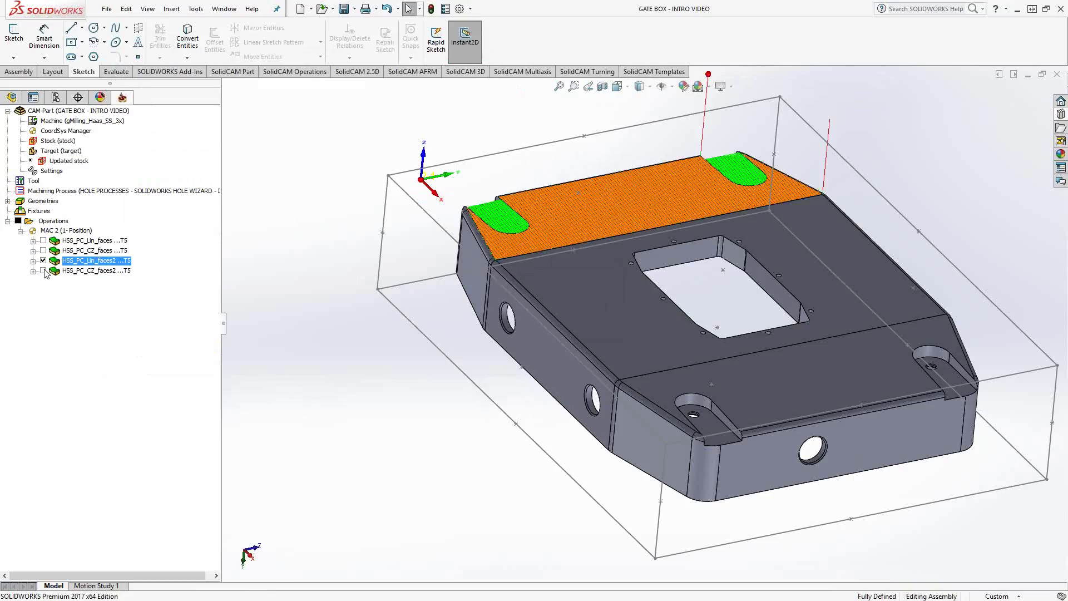
pyautogui.click(43, 271)
pyautogui.moveTo(717, 376)
pyautogui.mouseDown(button='middle')
pyautogui.moveTo(736, 265)
pyautogui.moveTo(692, 330)
pyautogui.mouseUp(button='middle')
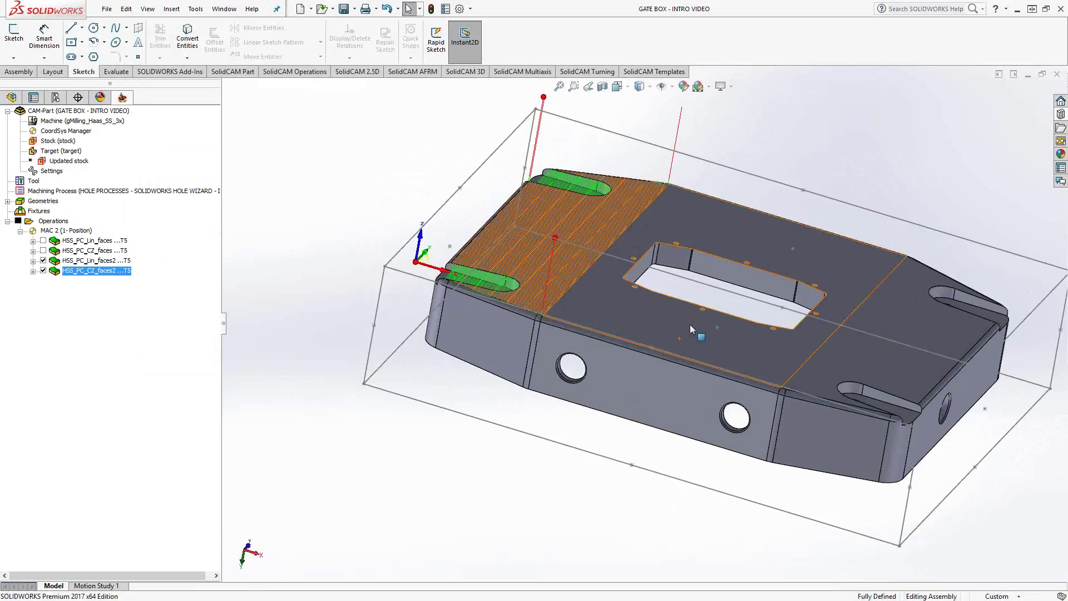